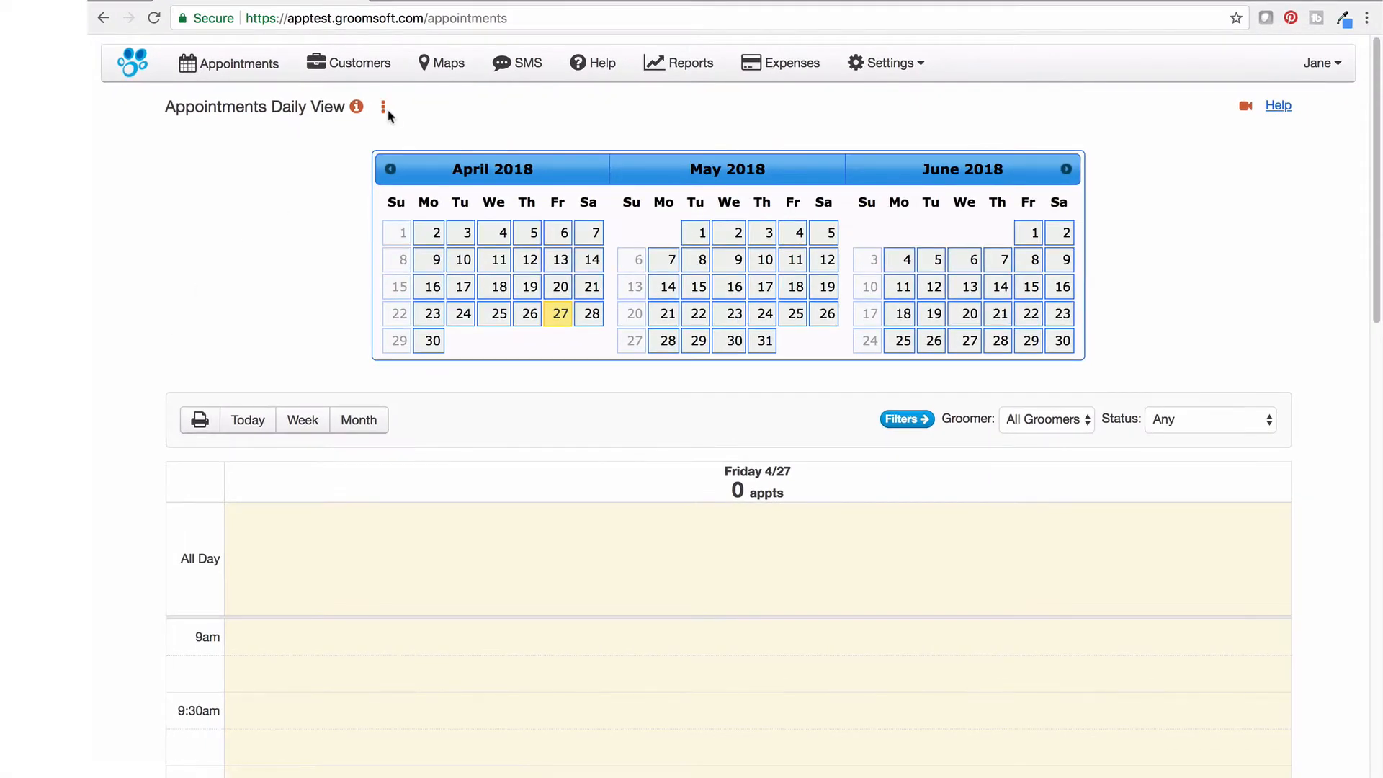
Open groomer scheduling setup and fill in a new Monday default shift for a groomer from 9:00 am to 2:00 pm.
{"action": "left_click", "coordinate": [384, 112]}
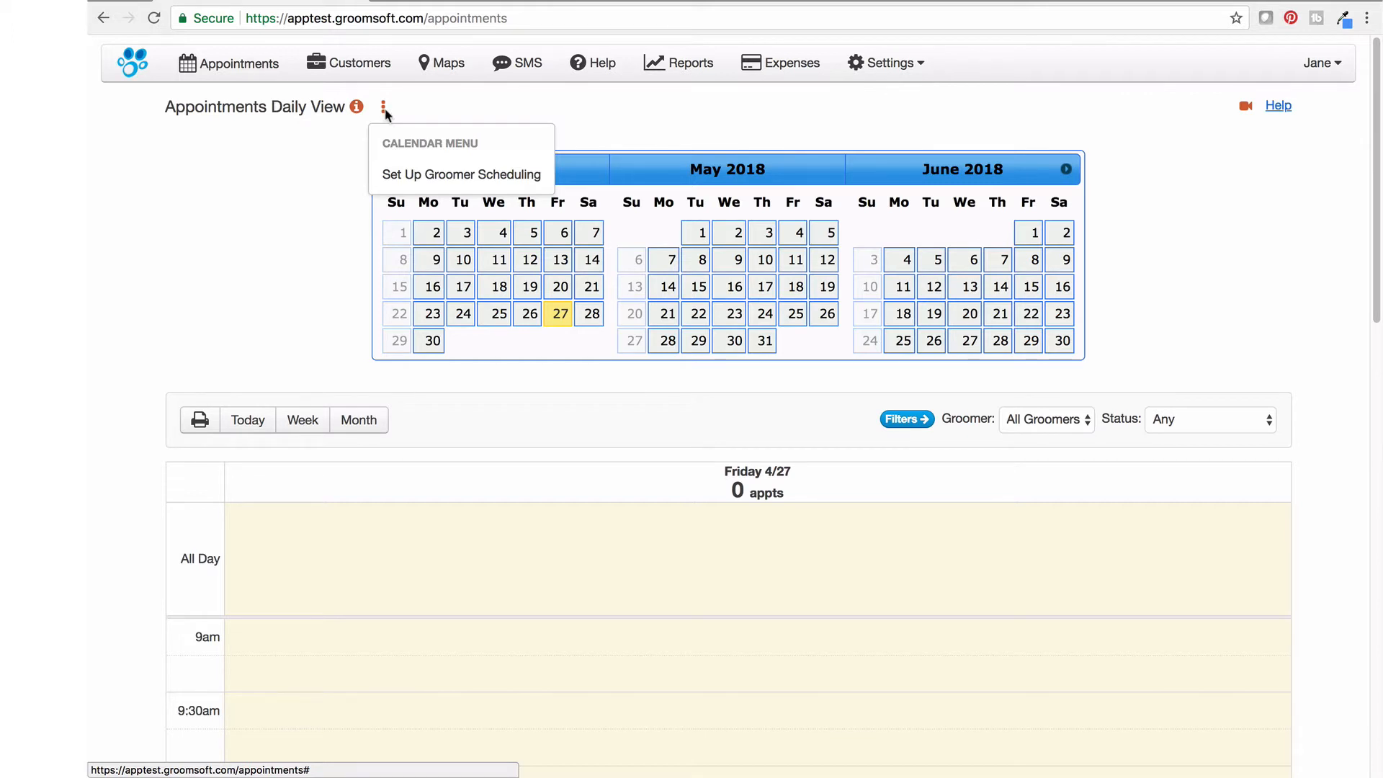
{"action": "left_click", "coordinate": [395, 175]}
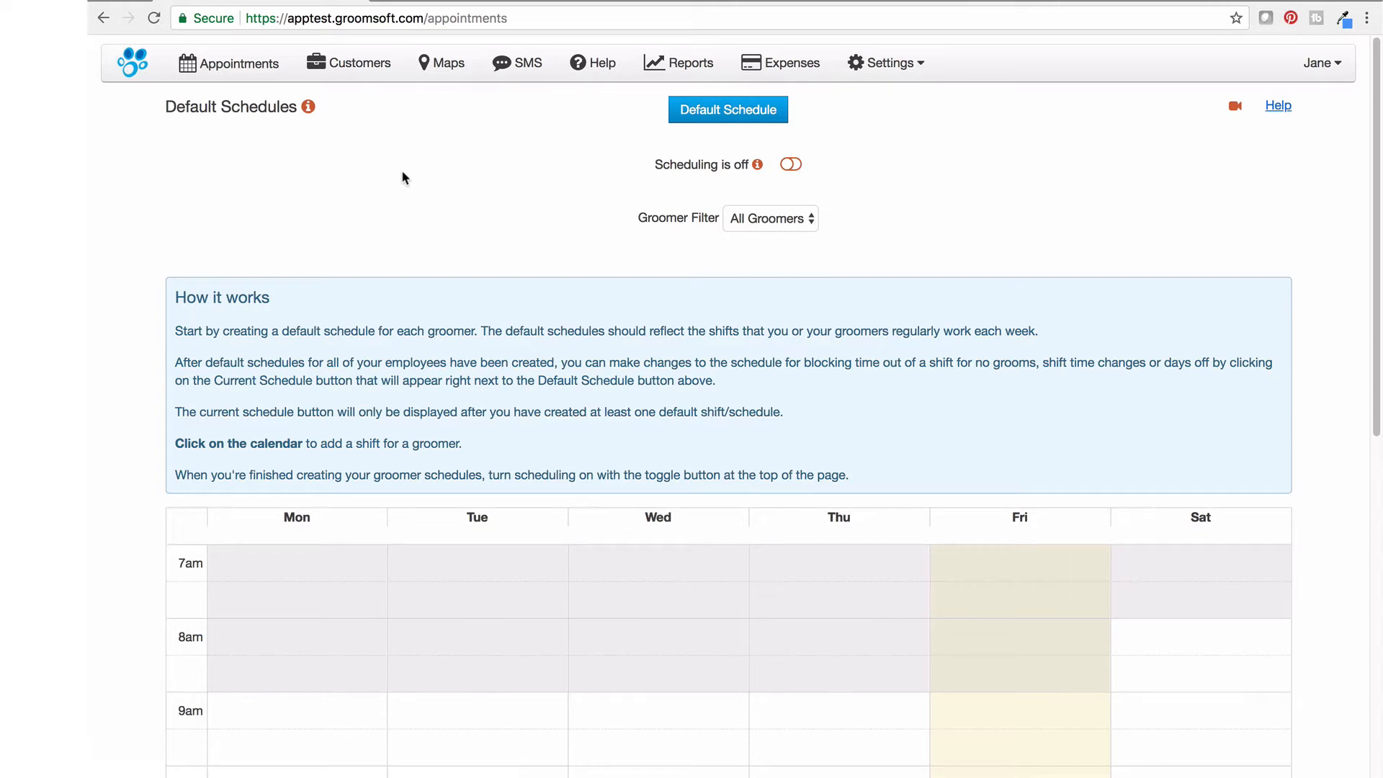
{"action": "left_click", "coordinate": [230, 718]}
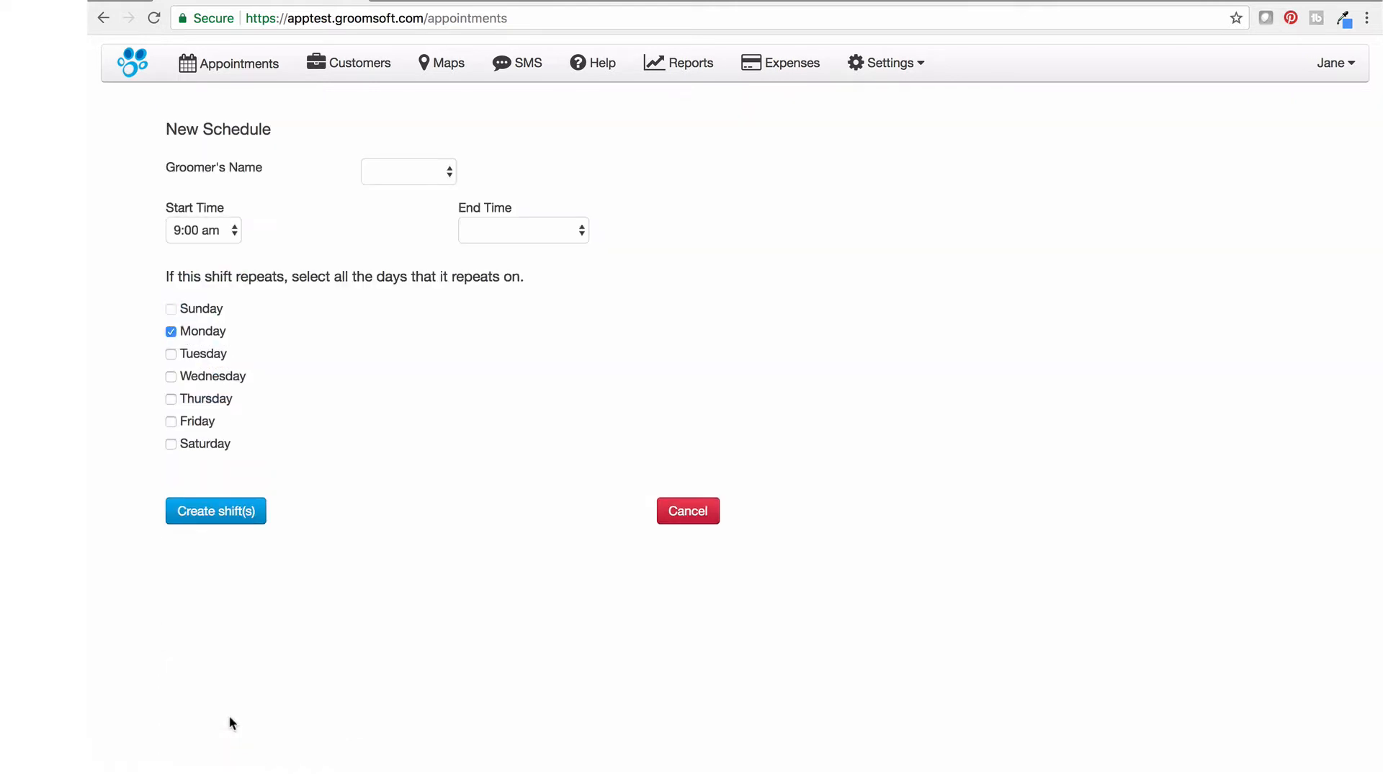
{"action": "left_click", "coordinate": [451, 171]}
{"action": "left_click", "coordinate": [437, 224]}
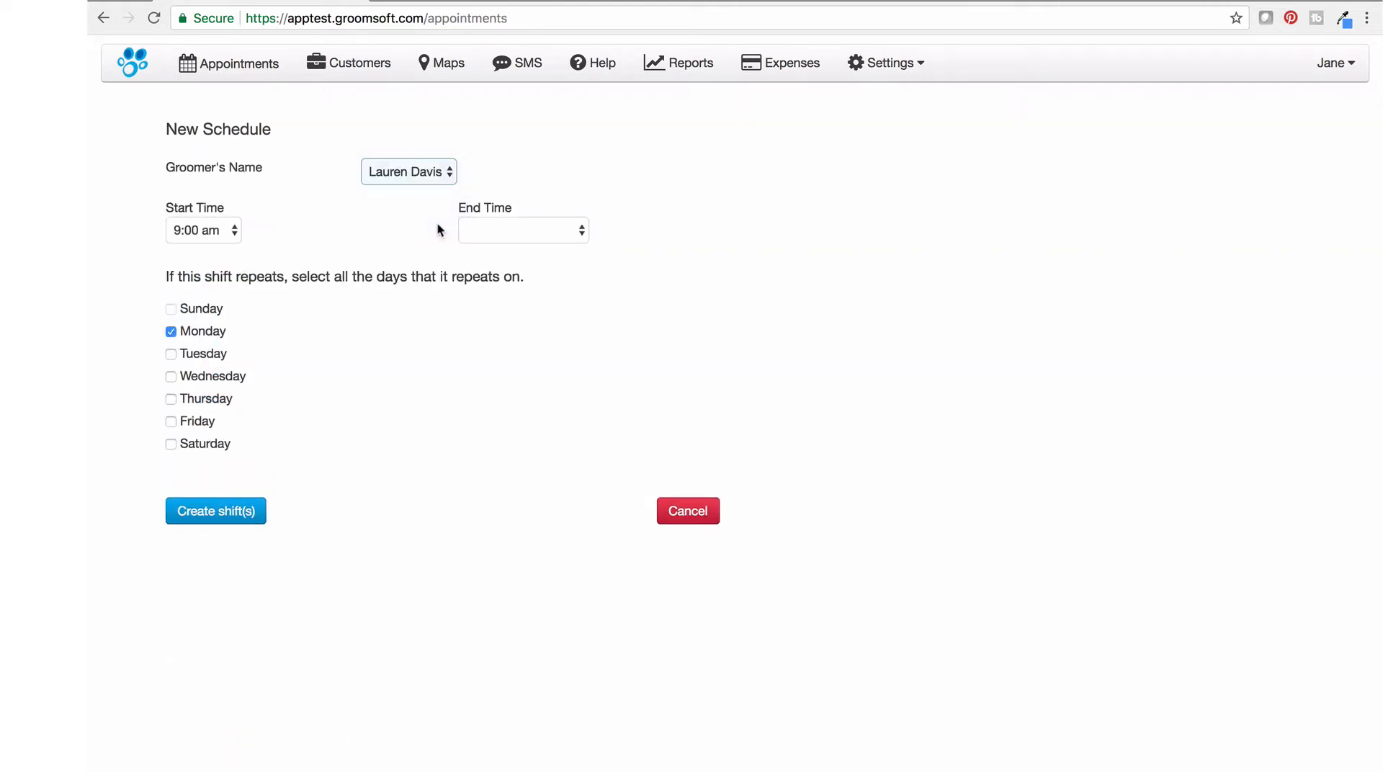
{"action": "left_click", "coordinate": [580, 229]}
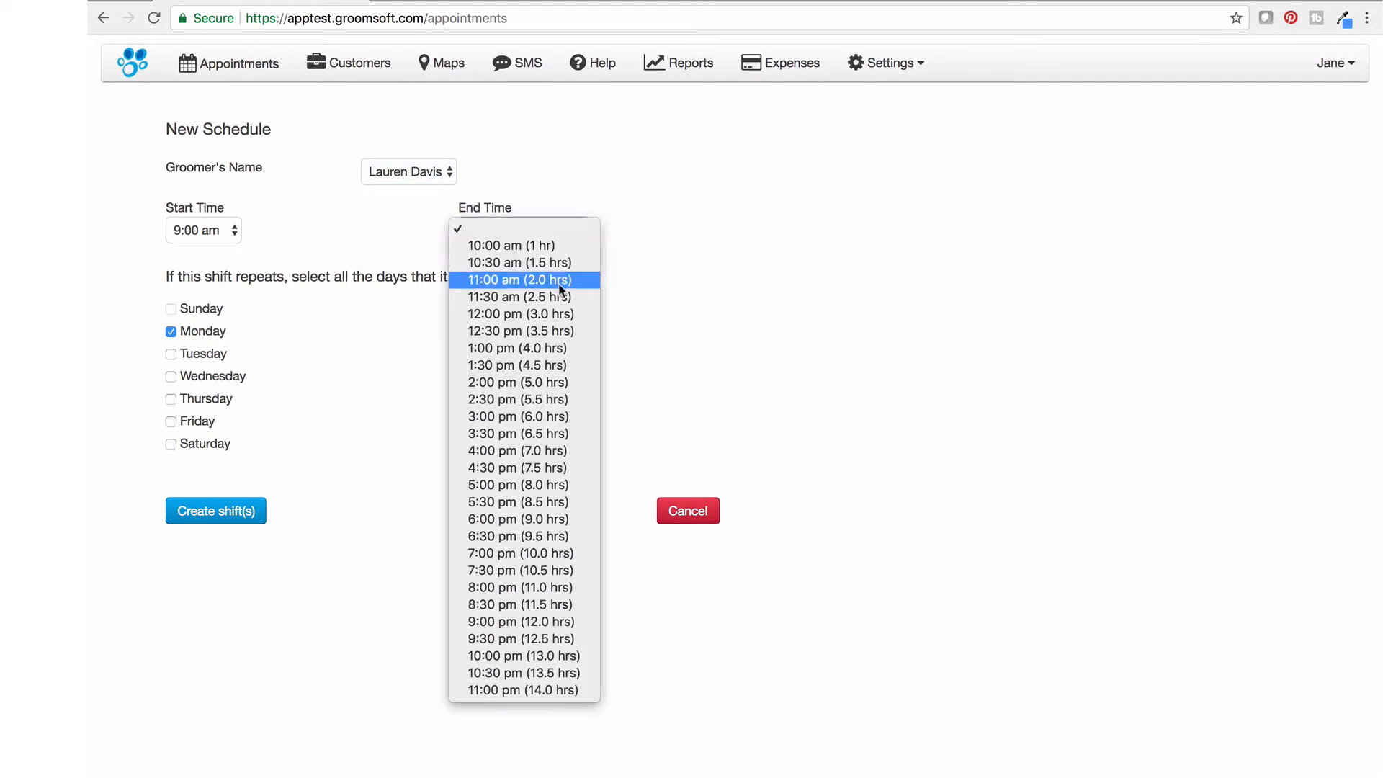
{"action": "left_click", "coordinate": [541, 382]}
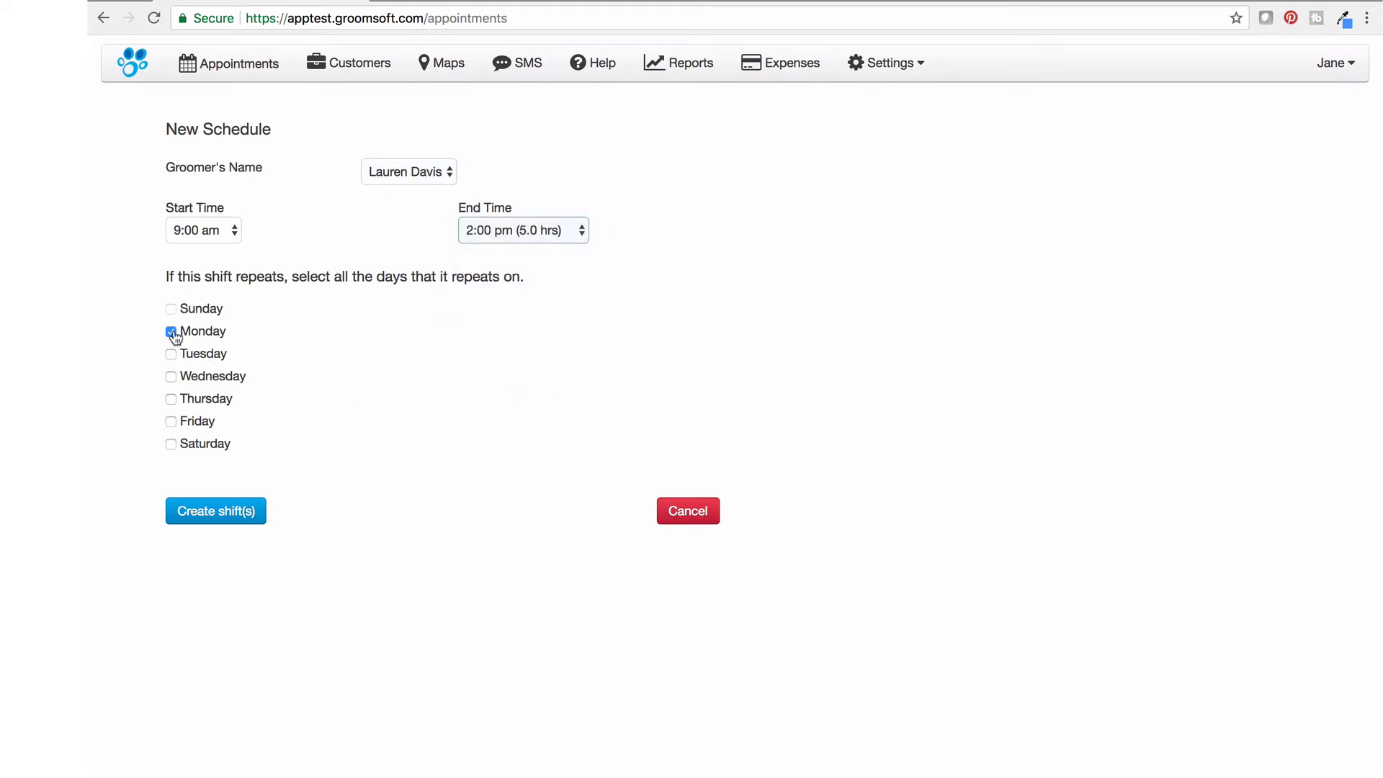
Repeat the default shift on Wednesday, Friday and Saturday as well, and create the shifts.
{"action": "left_click", "coordinate": [170, 376]}
{"action": "left_click", "coordinate": [171, 422]}
{"action": "left_click", "coordinate": [171, 444]}
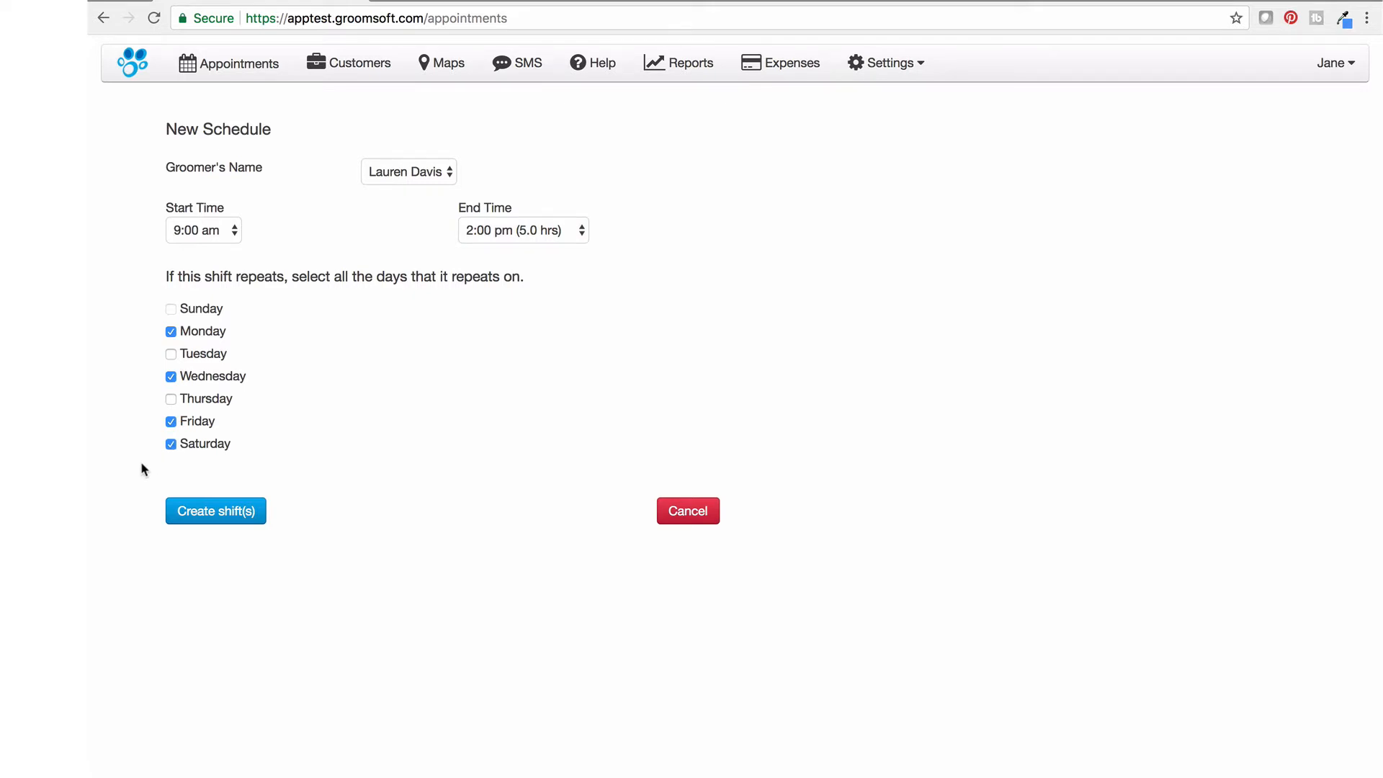
{"action": "left_click", "coordinate": [190, 512]}
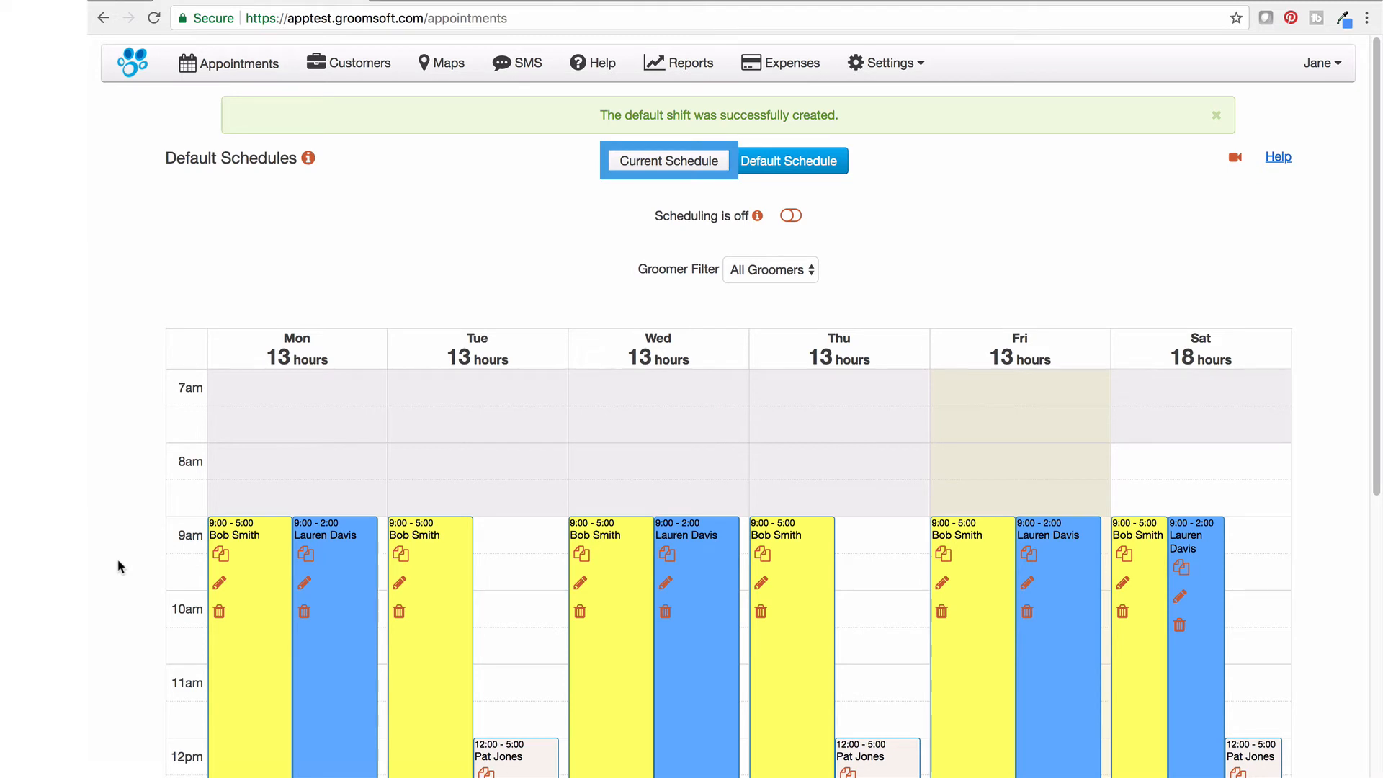
In the current schedule, add a 9:00 am to 5:00 pm entry of type Shift on 04/24/2018 for the same groomer.
{"action": "left_click", "coordinate": [669, 160]}
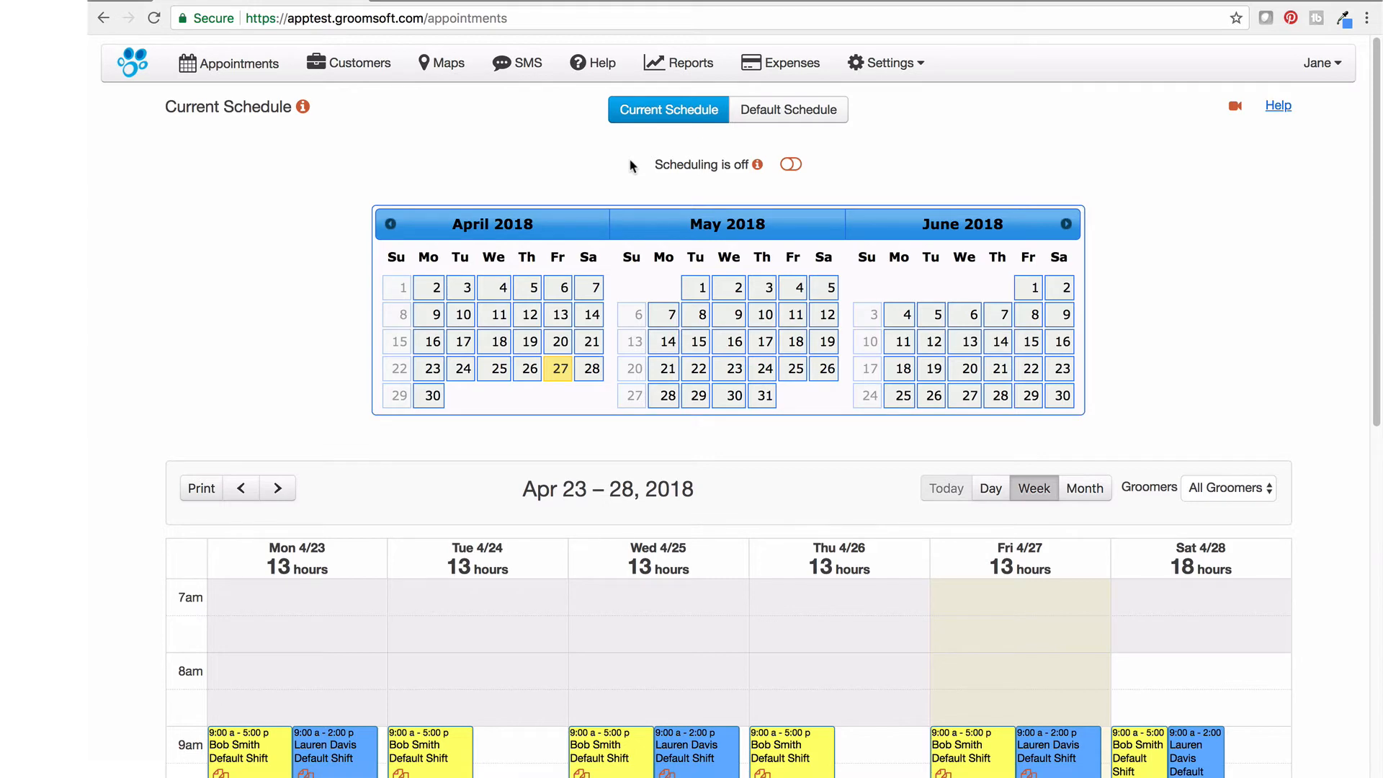
{"action": "left_click", "coordinate": [499, 737]}
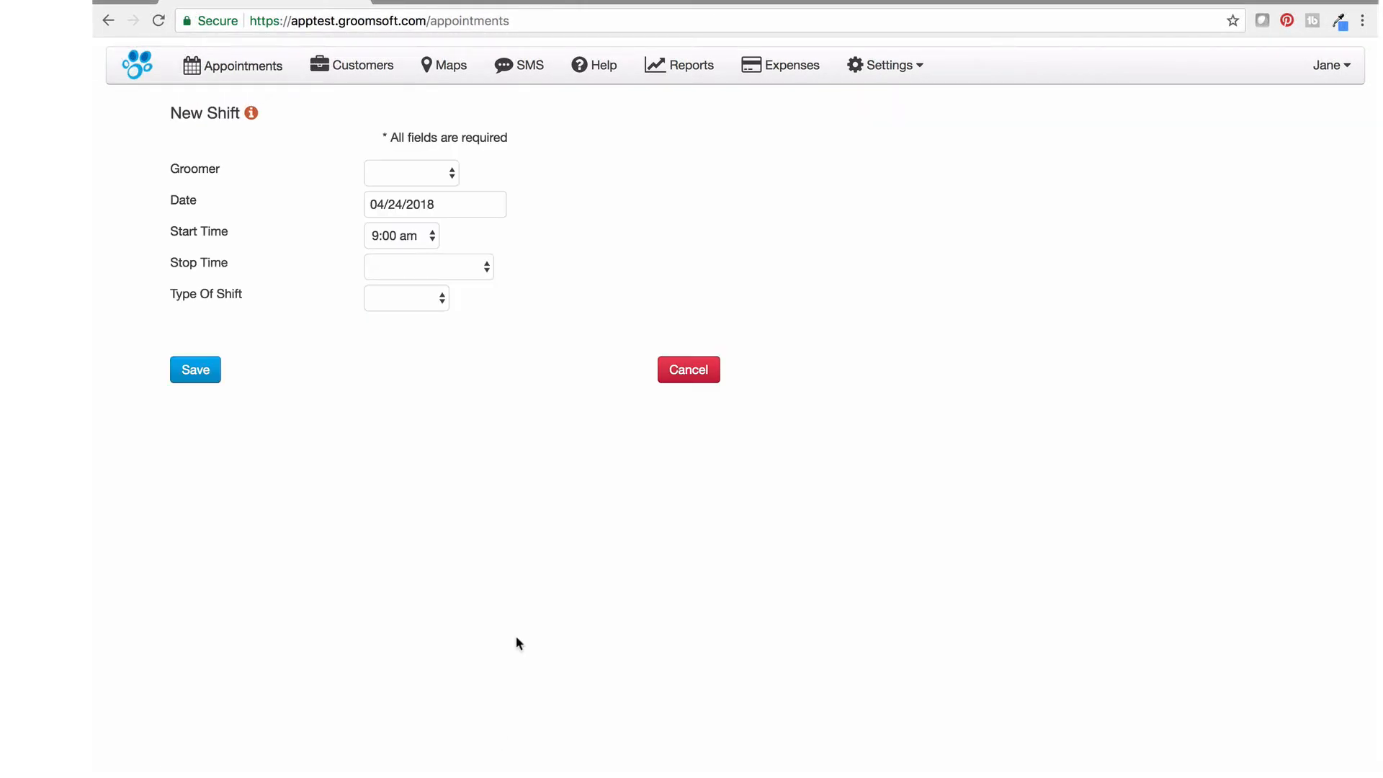
{"action": "left_click", "coordinate": [454, 174]}
{"action": "left_click", "coordinate": [444, 205]}
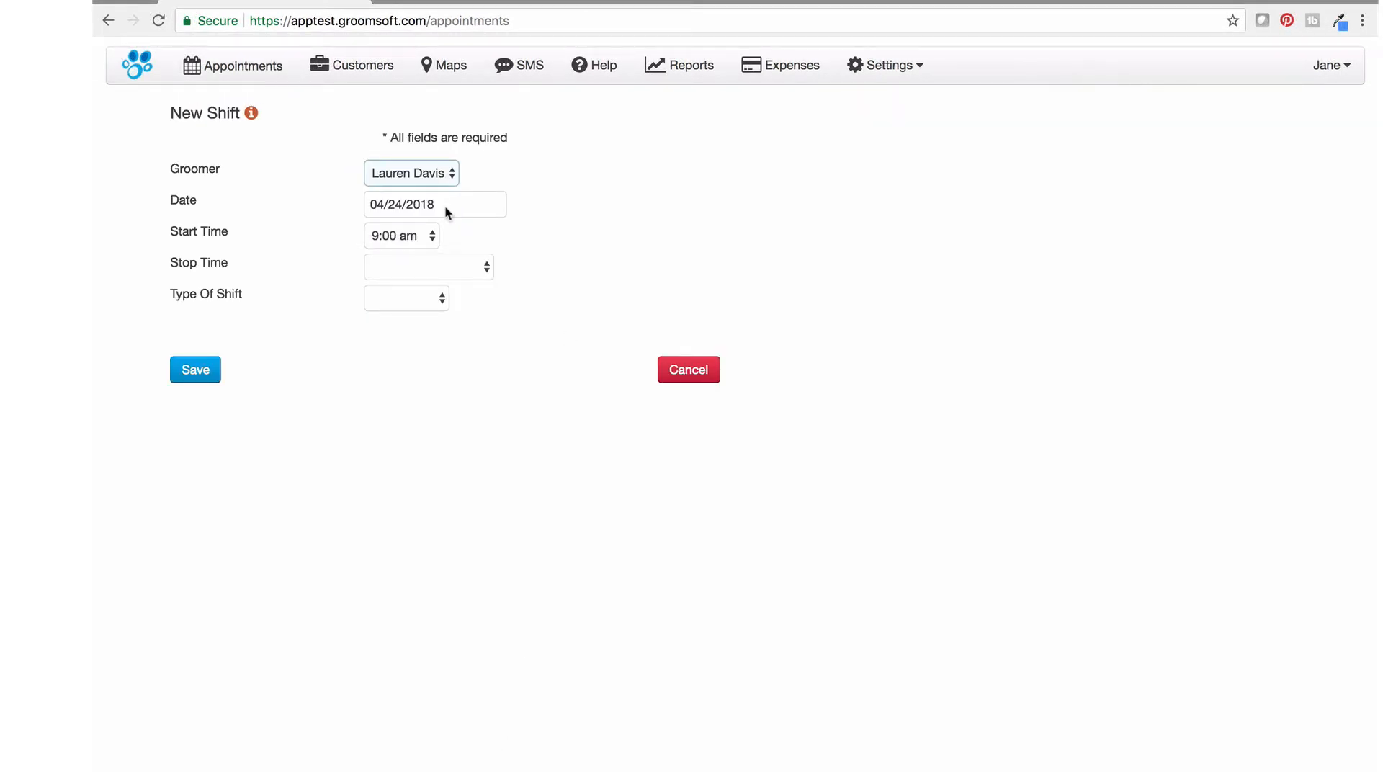
{"action": "left_click", "coordinate": [485, 267]}
{"action": "left_click", "coordinate": [467, 524]}
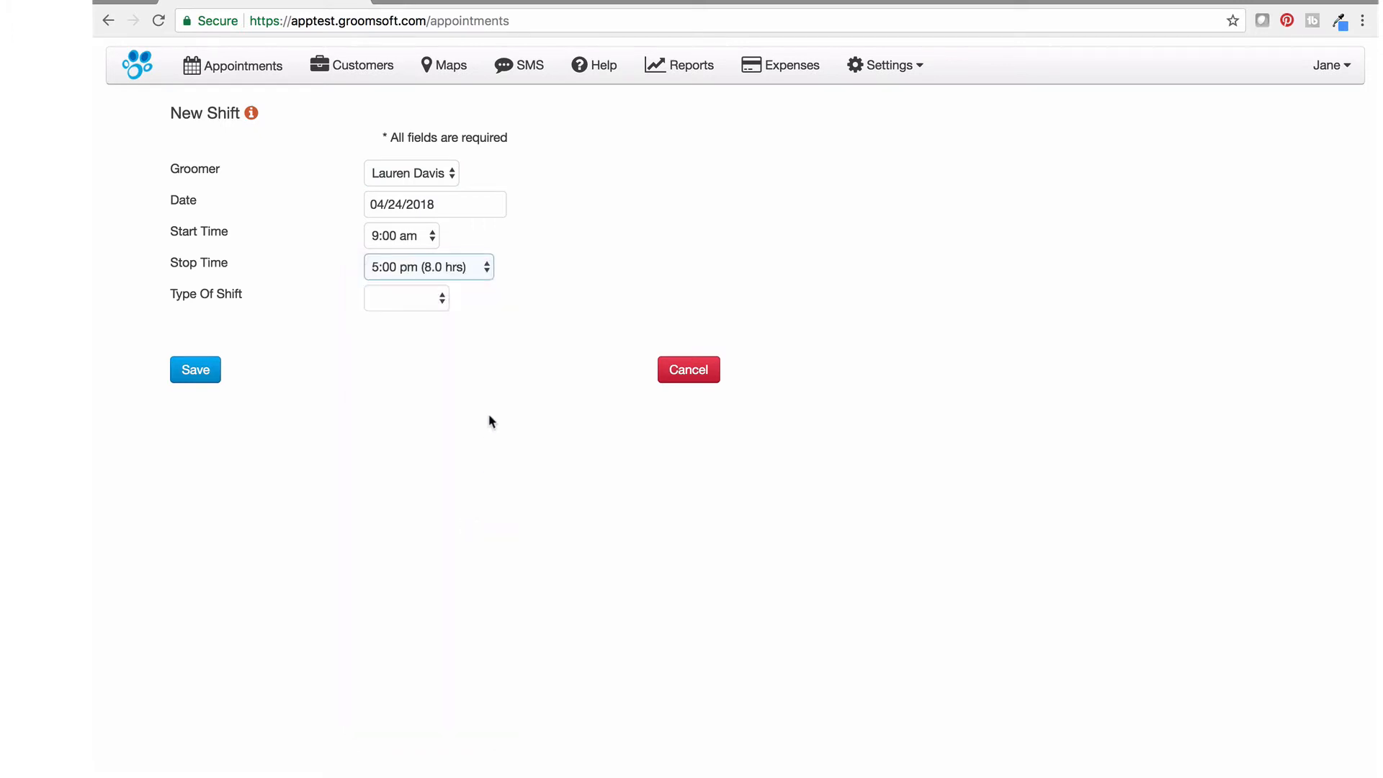
{"action": "left_click", "coordinate": [440, 299]}
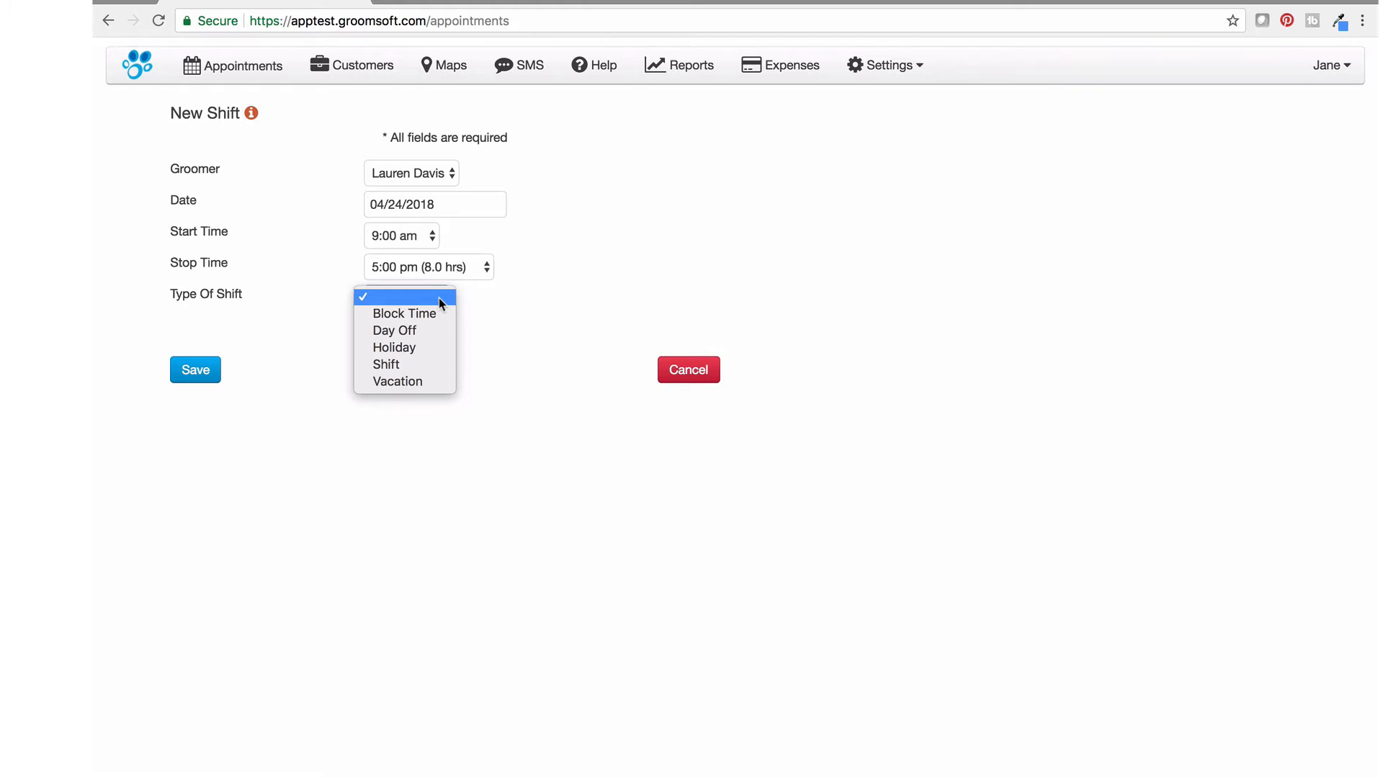
{"action": "left_click", "coordinate": [396, 364]}
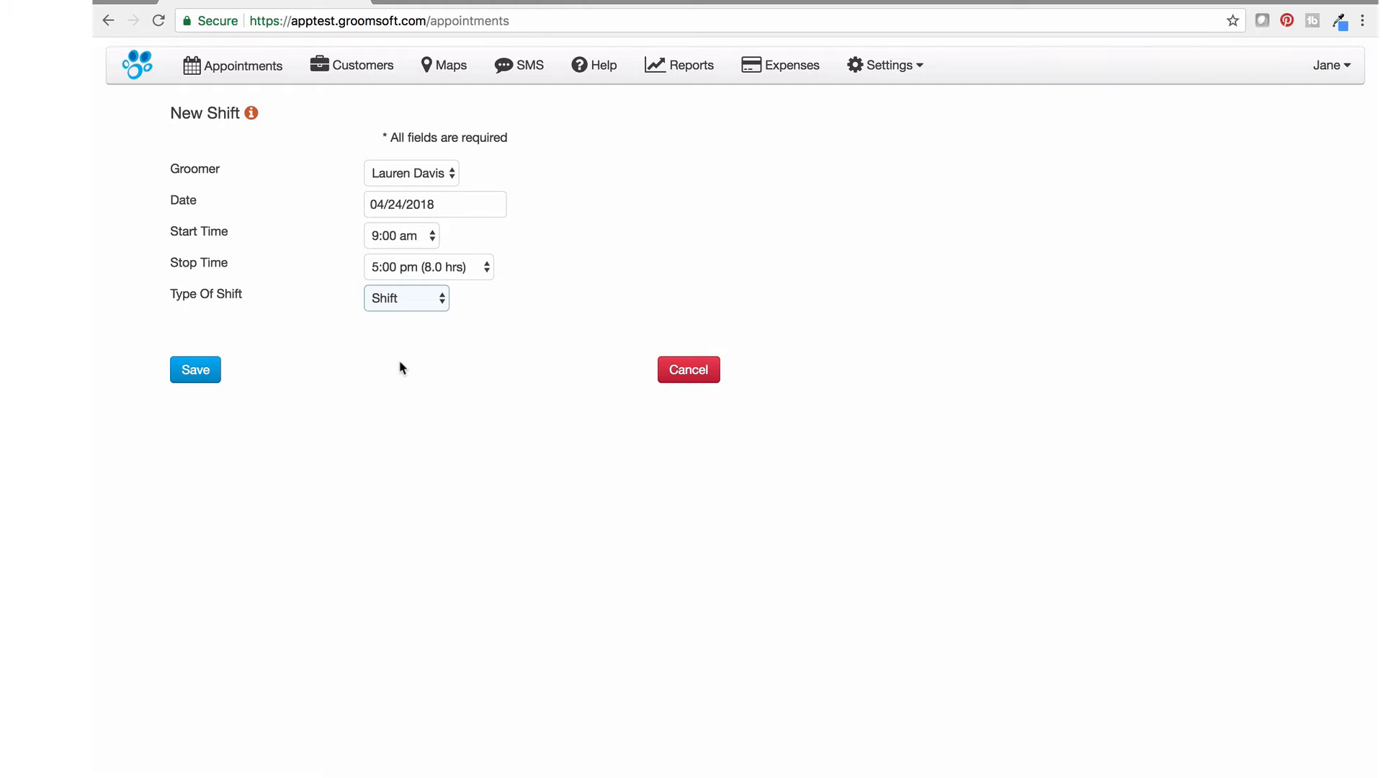
{"action": "left_click", "coordinate": [216, 373]}
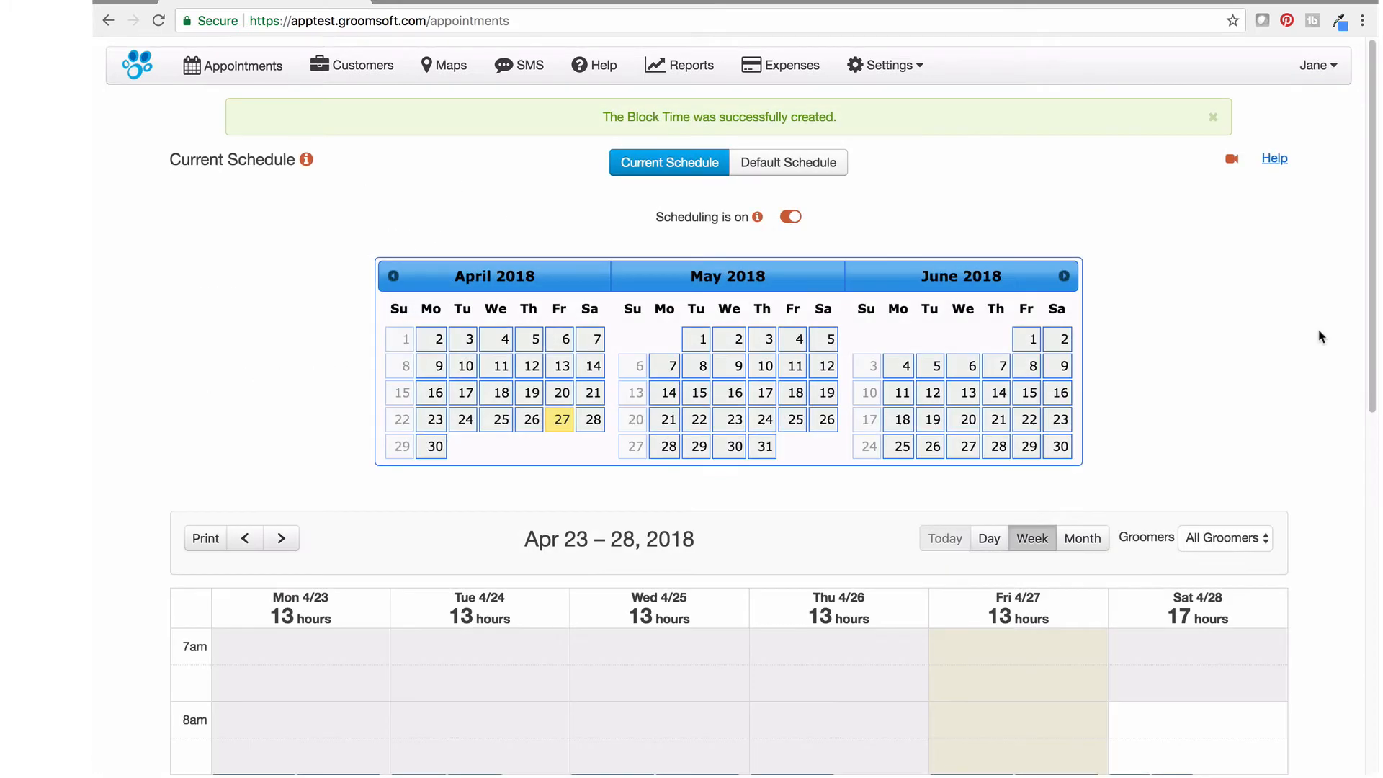
Change the yellow groomer's Tuesday 4/24 shift to Day Off and save it.
{"action": "scroll", "coordinate": [1320, 336], "scroll_direction": "down", "scroll_amount": 6}
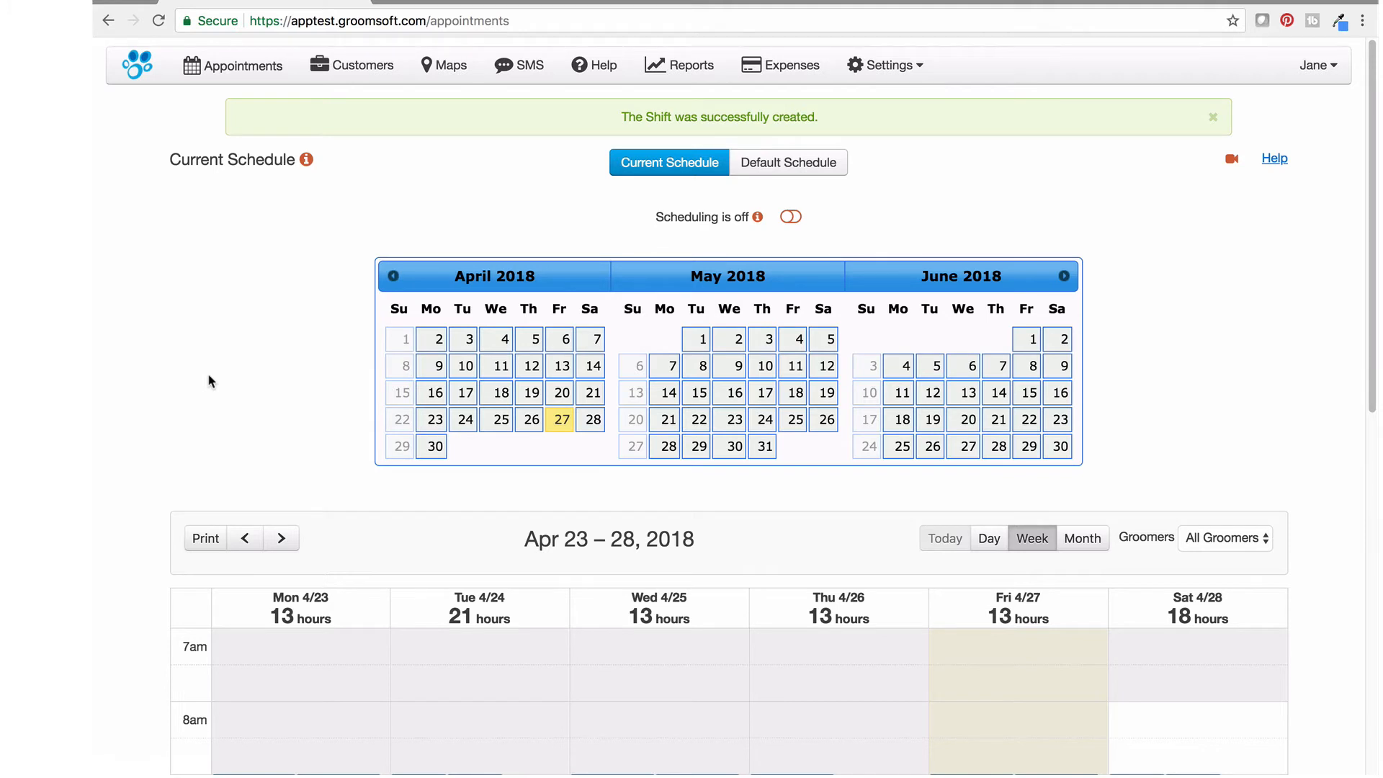
{"action": "scroll", "coordinate": [209, 380], "scroll_direction": "down", "scroll_amount": 5}
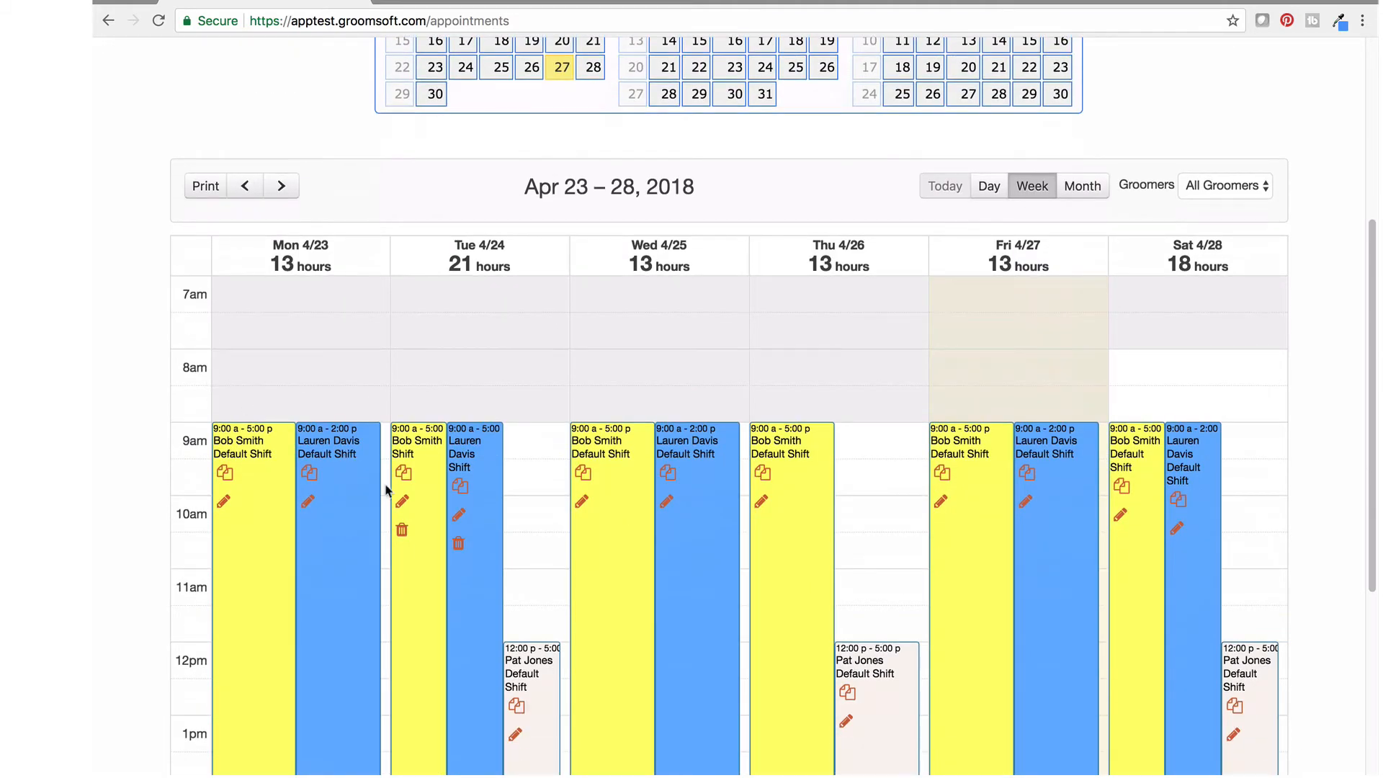
{"action": "left_click", "coordinate": [402, 502]}
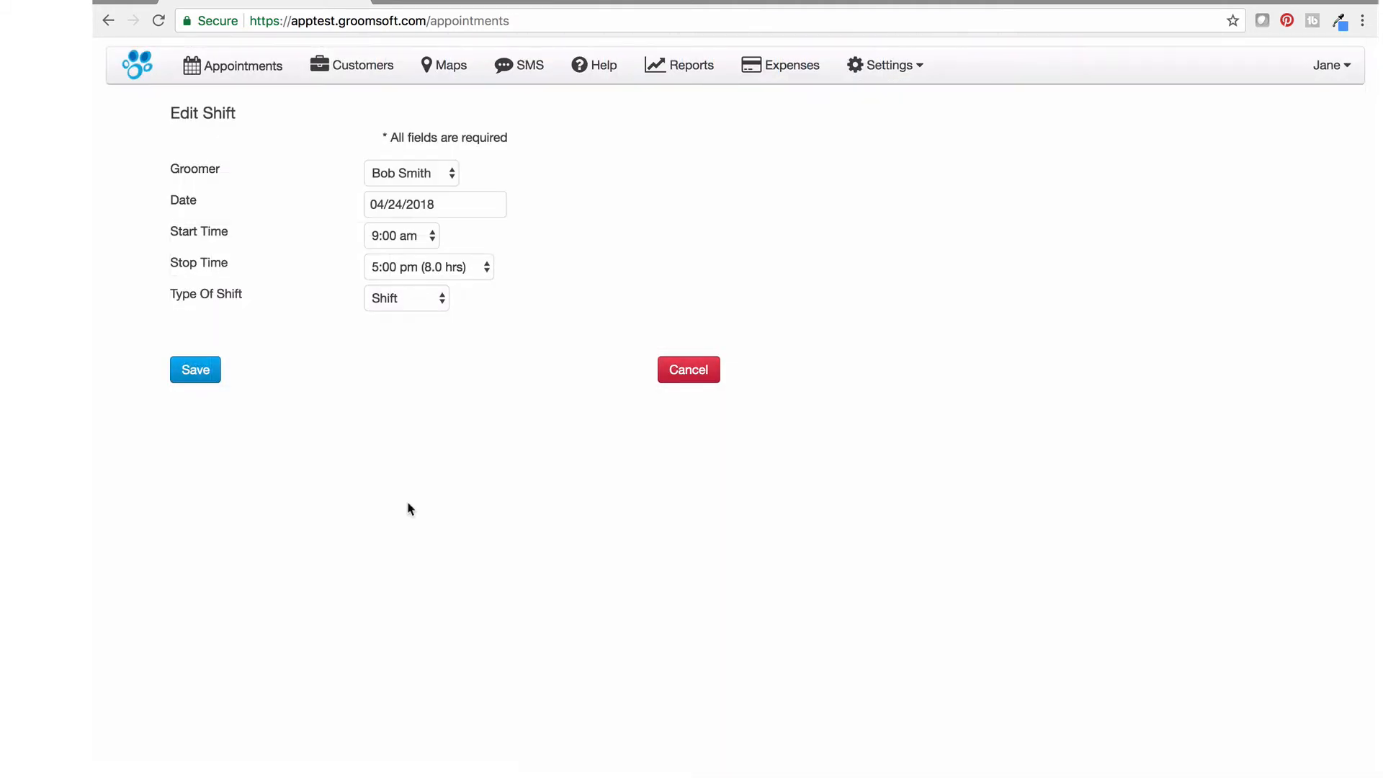
{"action": "left_click", "coordinate": [435, 300]}
{"action": "left_click", "coordinate": [435, 266]}
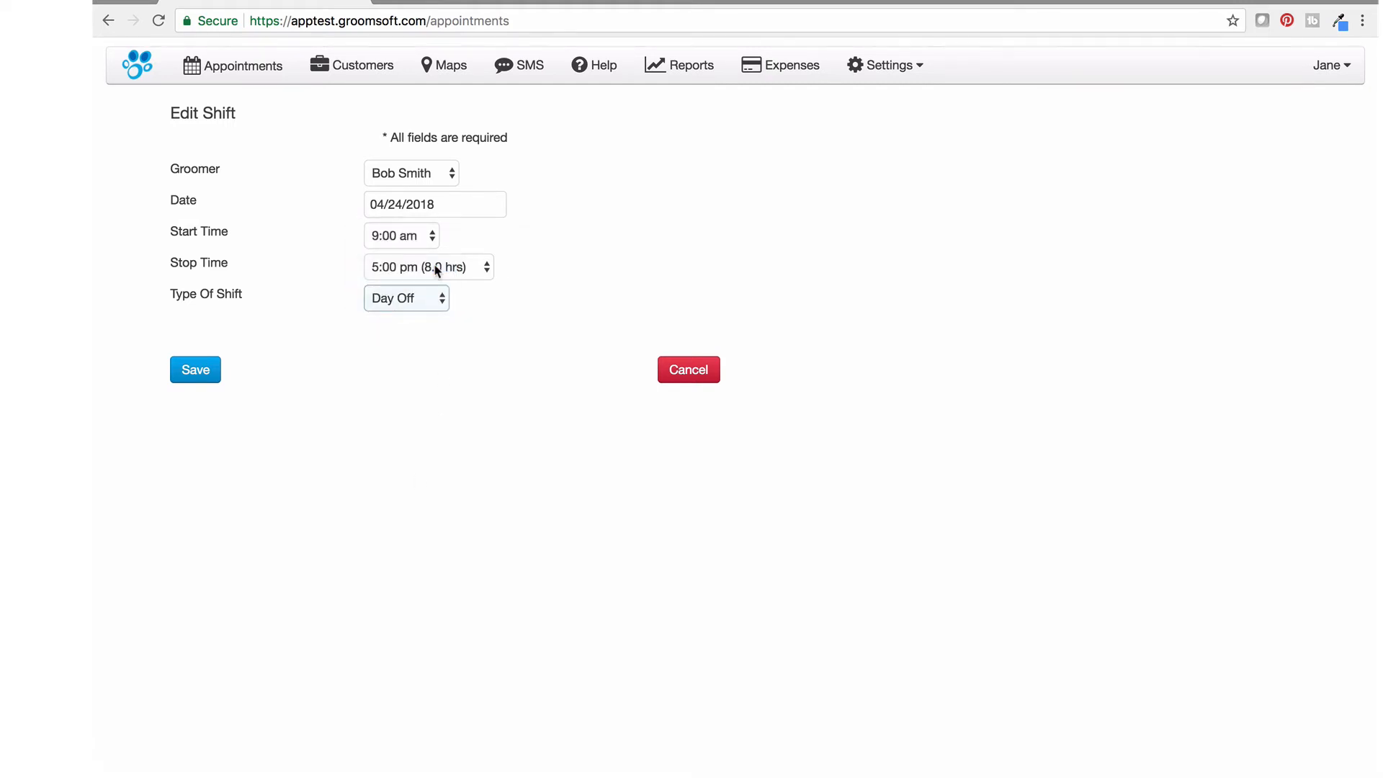
{"action": "left_click", "coordinate": [210, 371]}
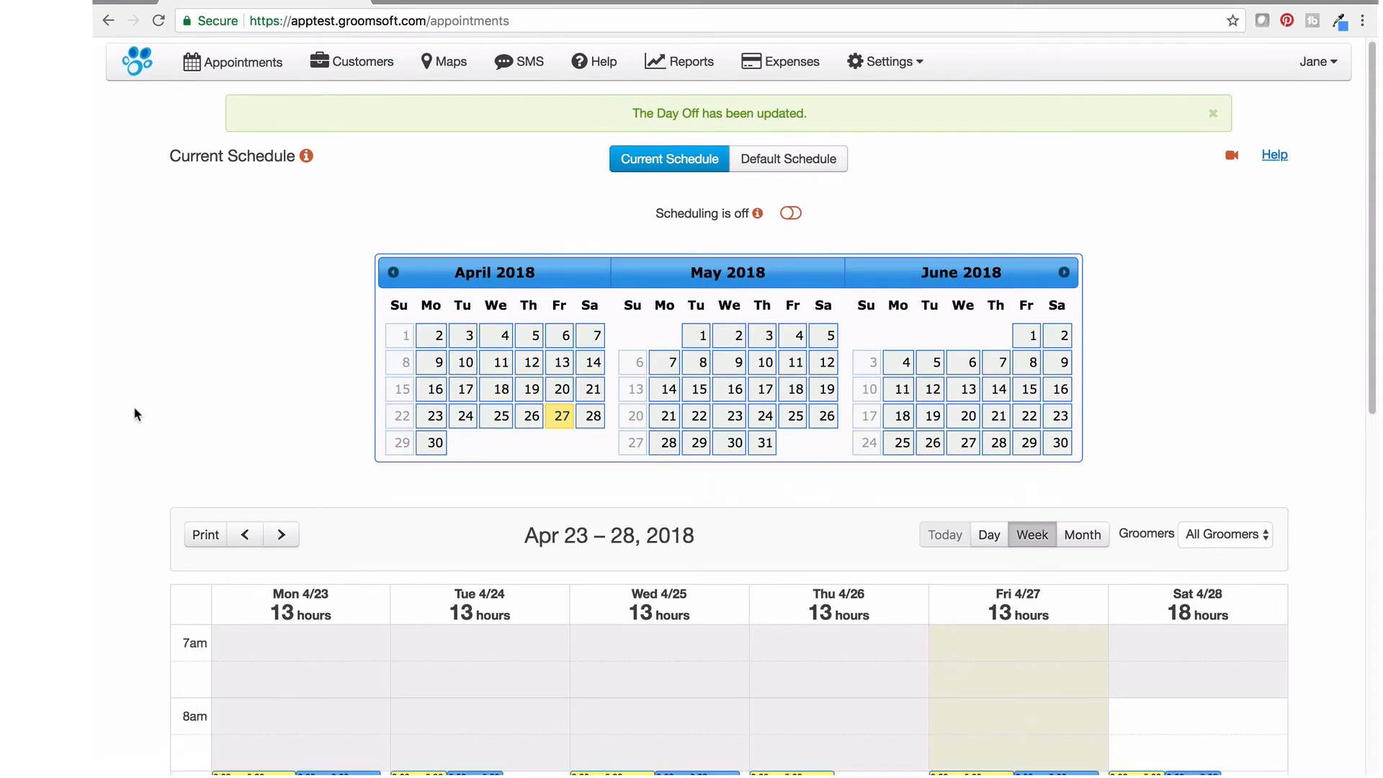
Add a Block Time entry from 12:00 pm to 1:00 pm on 04/28/2018 for the yellow groomer.
{"action": "scroll", "coordinate": [134, 414], "scroll_direction": "down", "scroll_amount": 7}
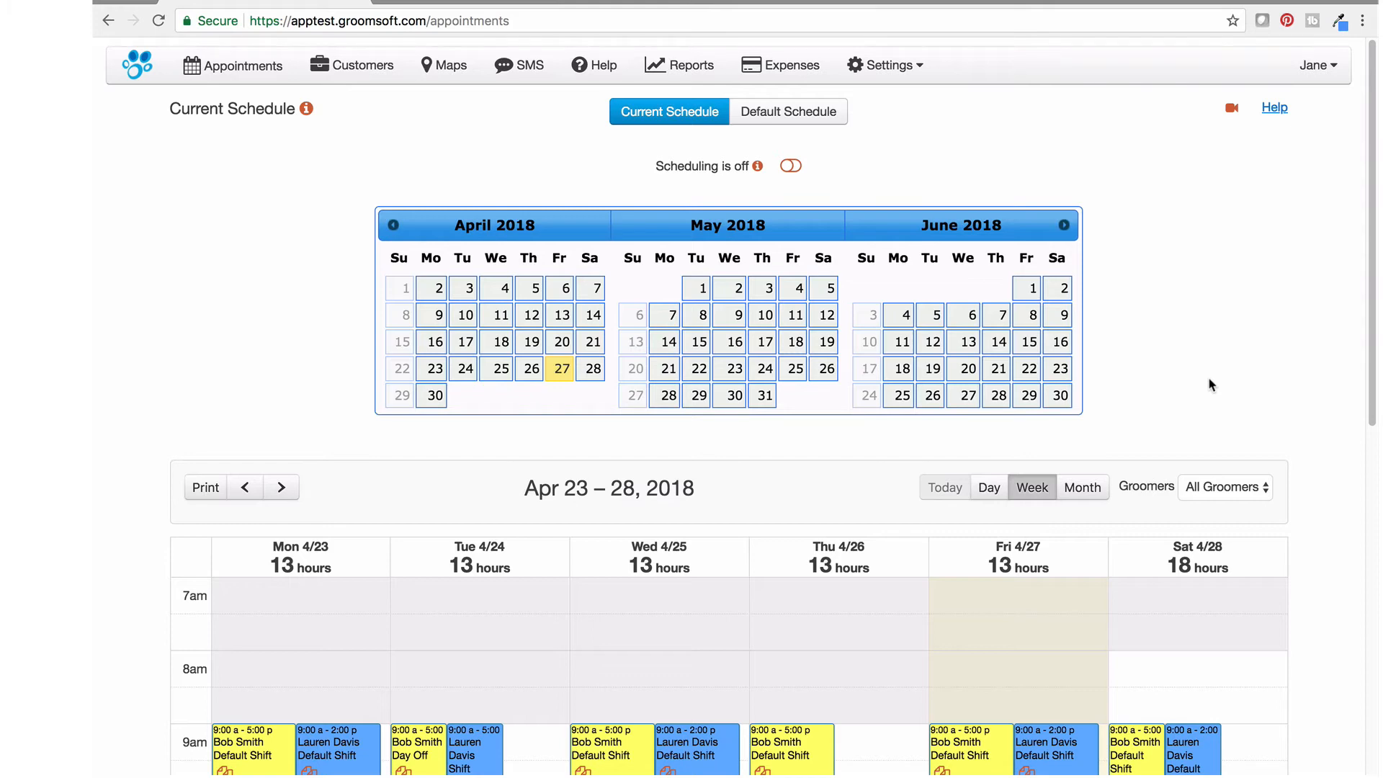
{"action": "scroll", "coordinate": [1327, 446], "scroll_direction": "down", "scroll_amount": 3}
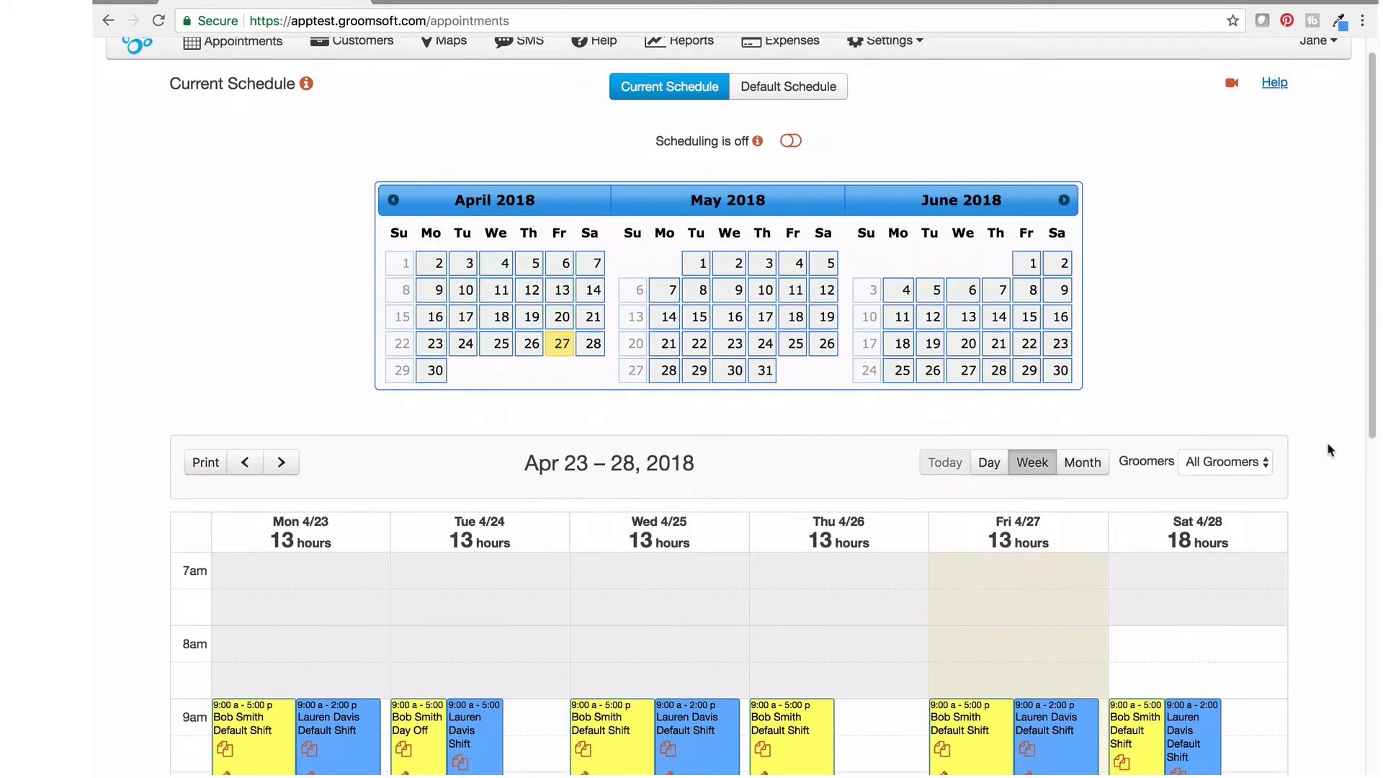
{"action": "scroll", "coordinate": [1330, 450], "scroll_direction": "down", "scroll_amount": 2}
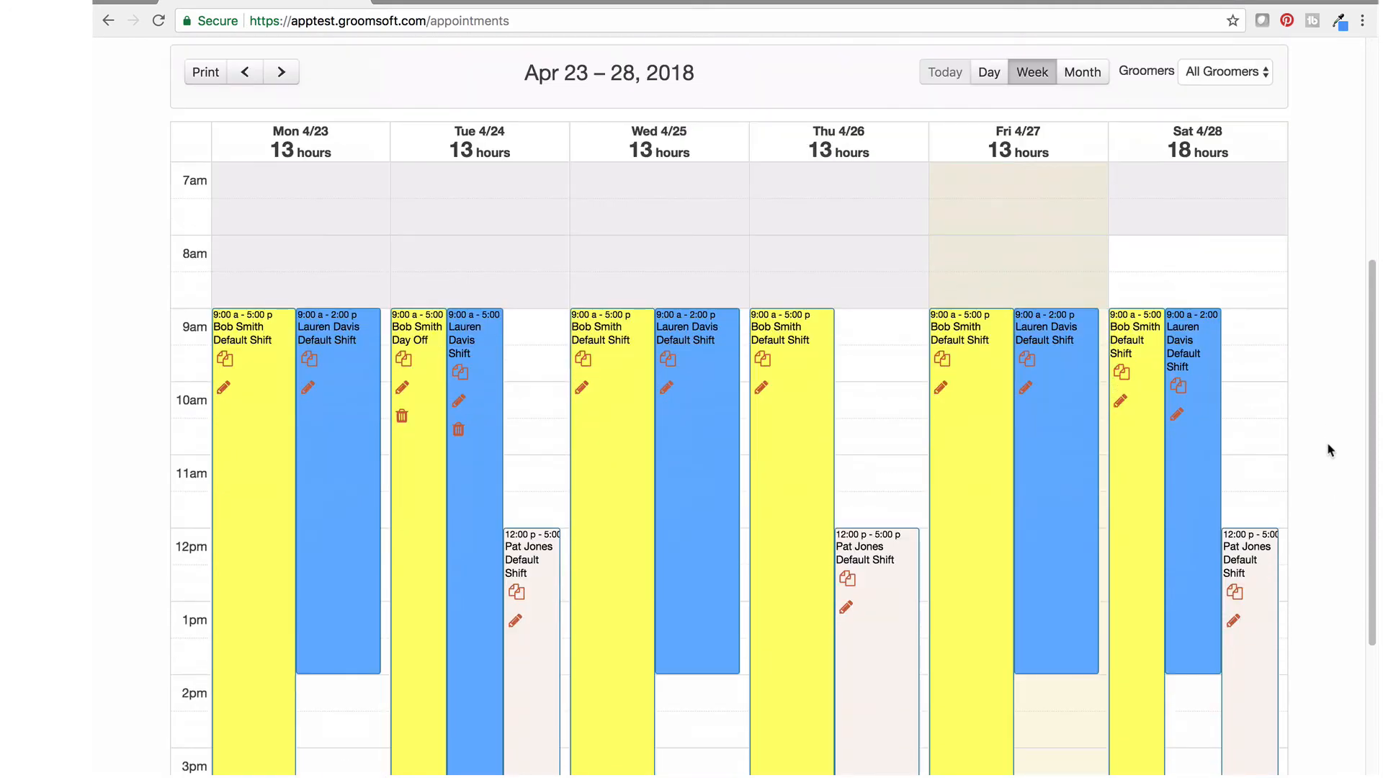
{"action": "left_click", "coordinate": [1283, 541]}
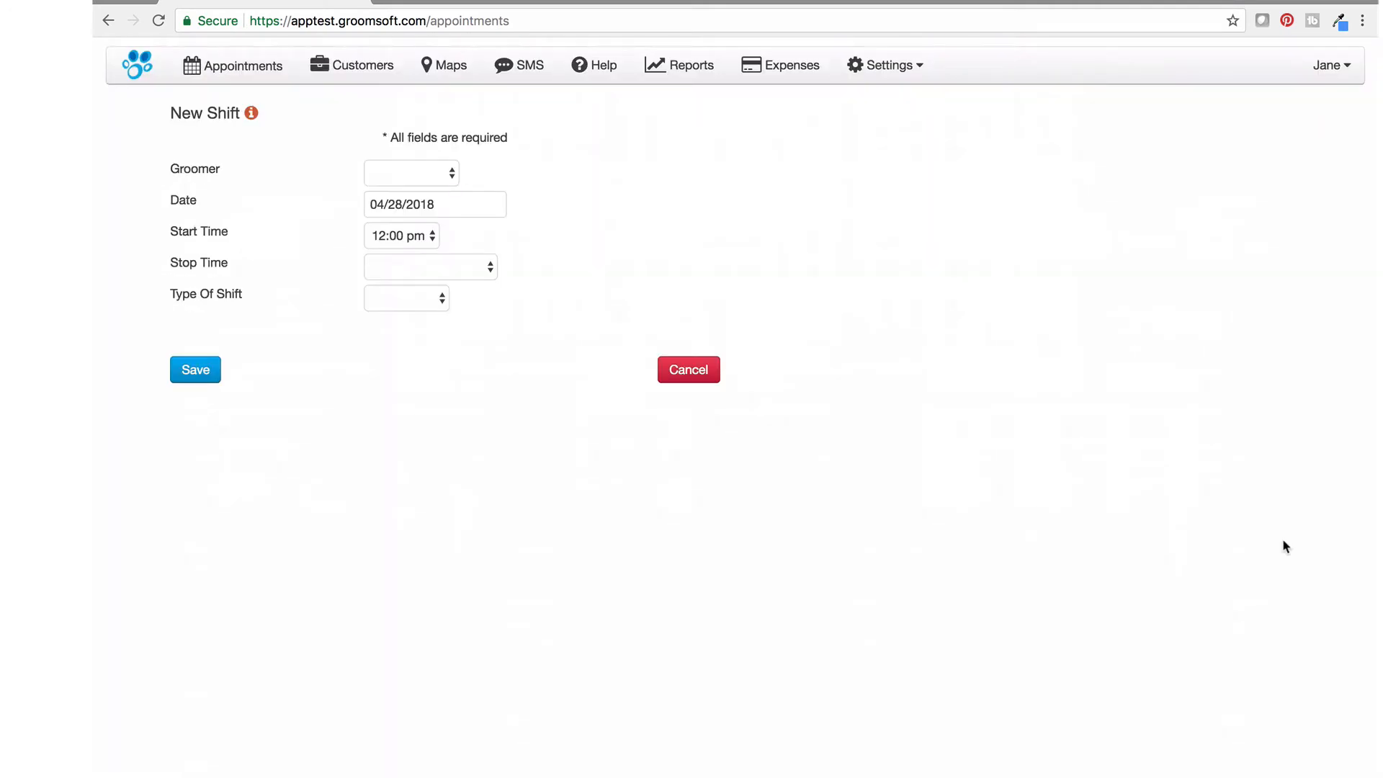
{"action": "left_click", "coordinate": [452, 174]}
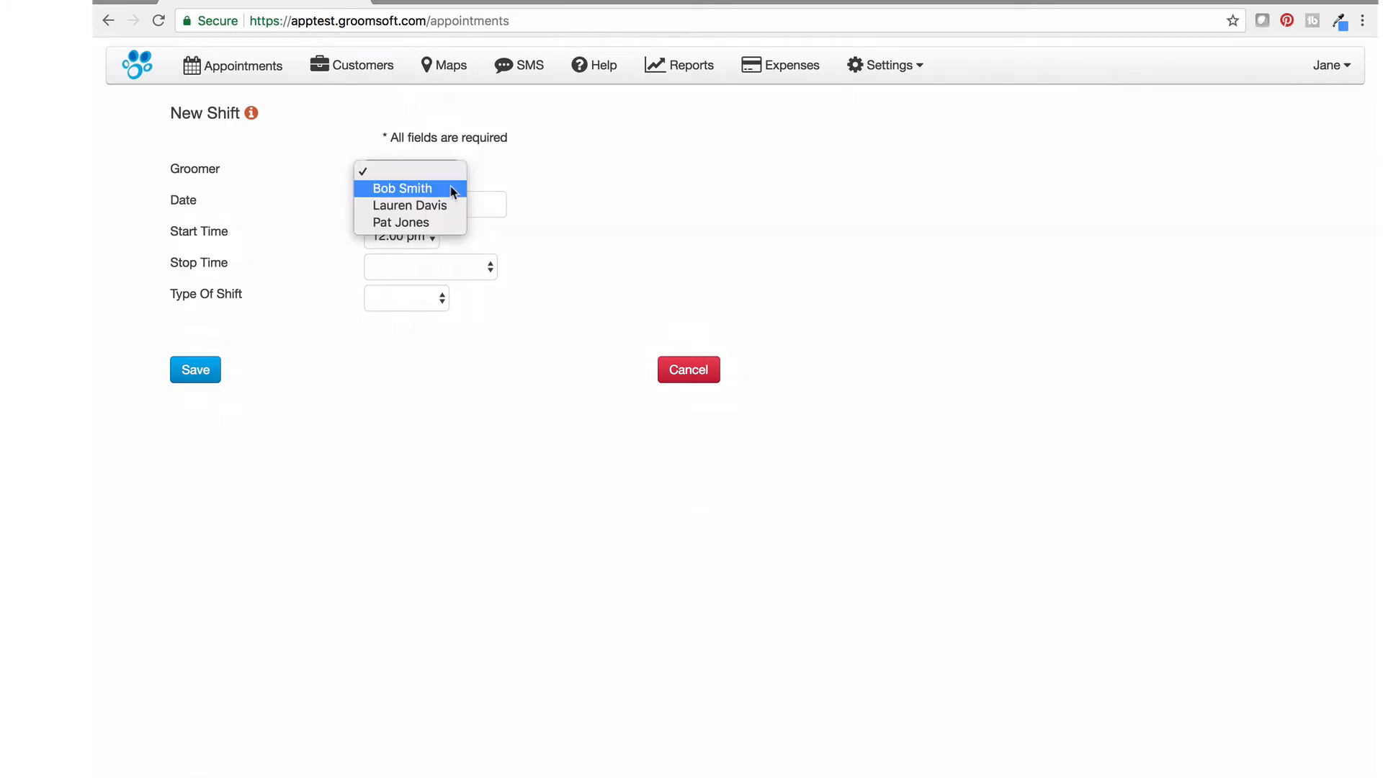
{"action": "left_click", "coordinate": [456, 185]}
{"action": "left_click", "coordinate": [486, 265]}
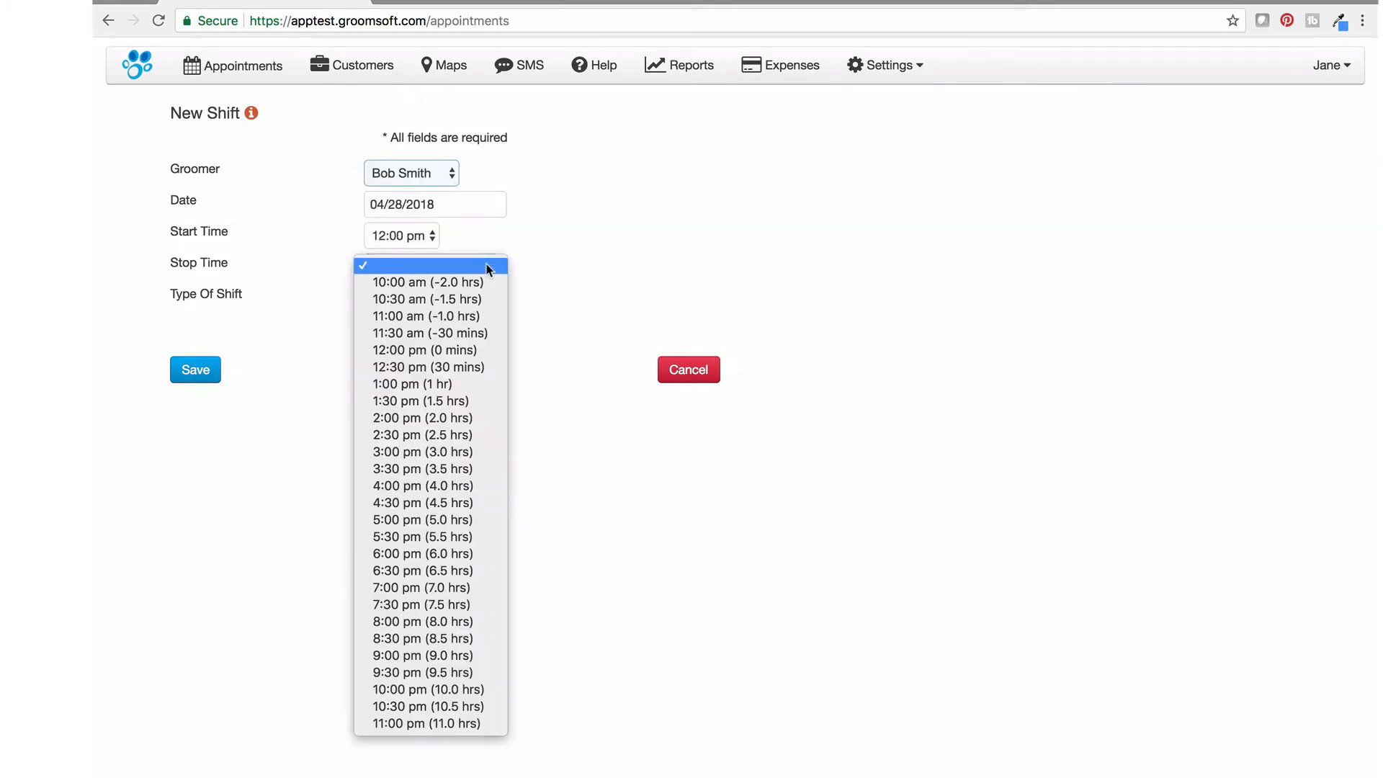
{"action": "left_click", "coordinate": [448, 386]}
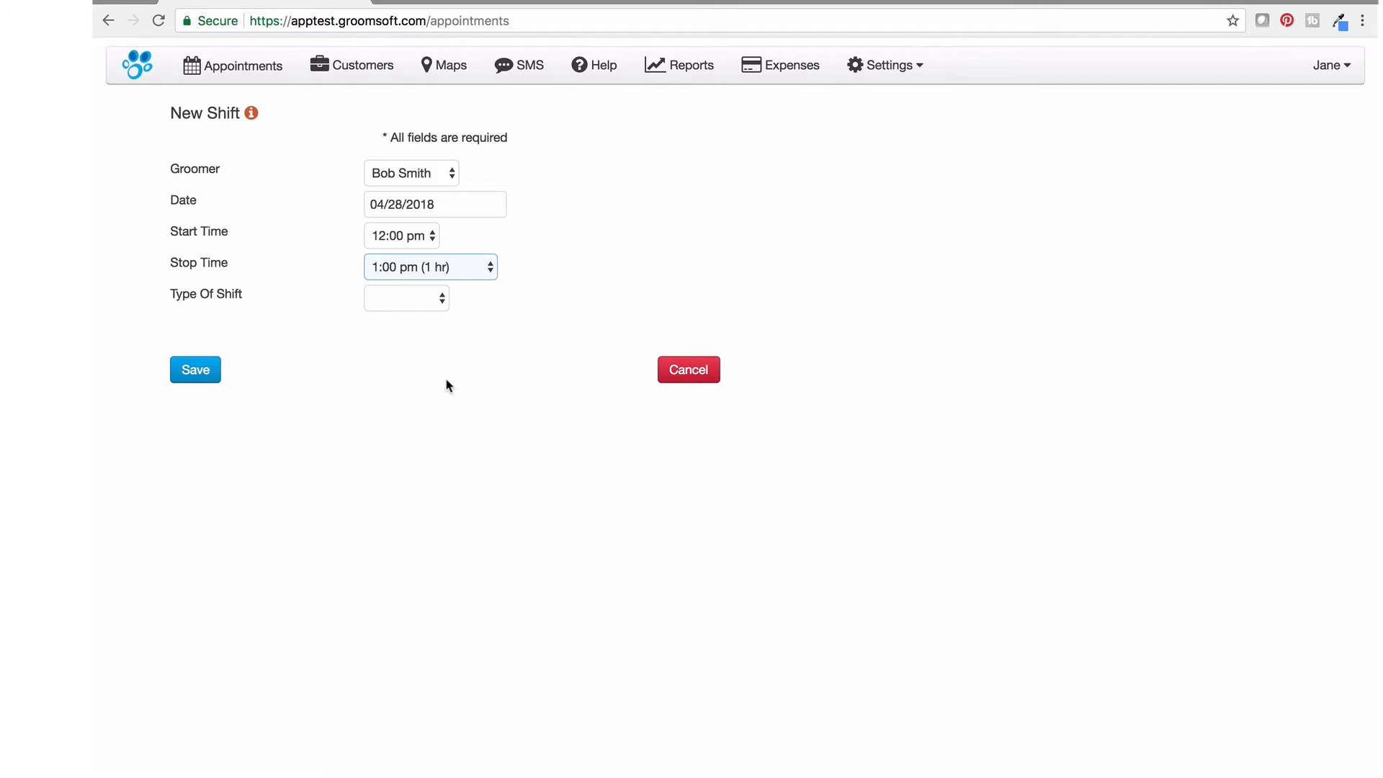
{"action": "left_click", "coordinate": [443, 301]}
{"action": "left_click", "coordinate": [439, 315]}
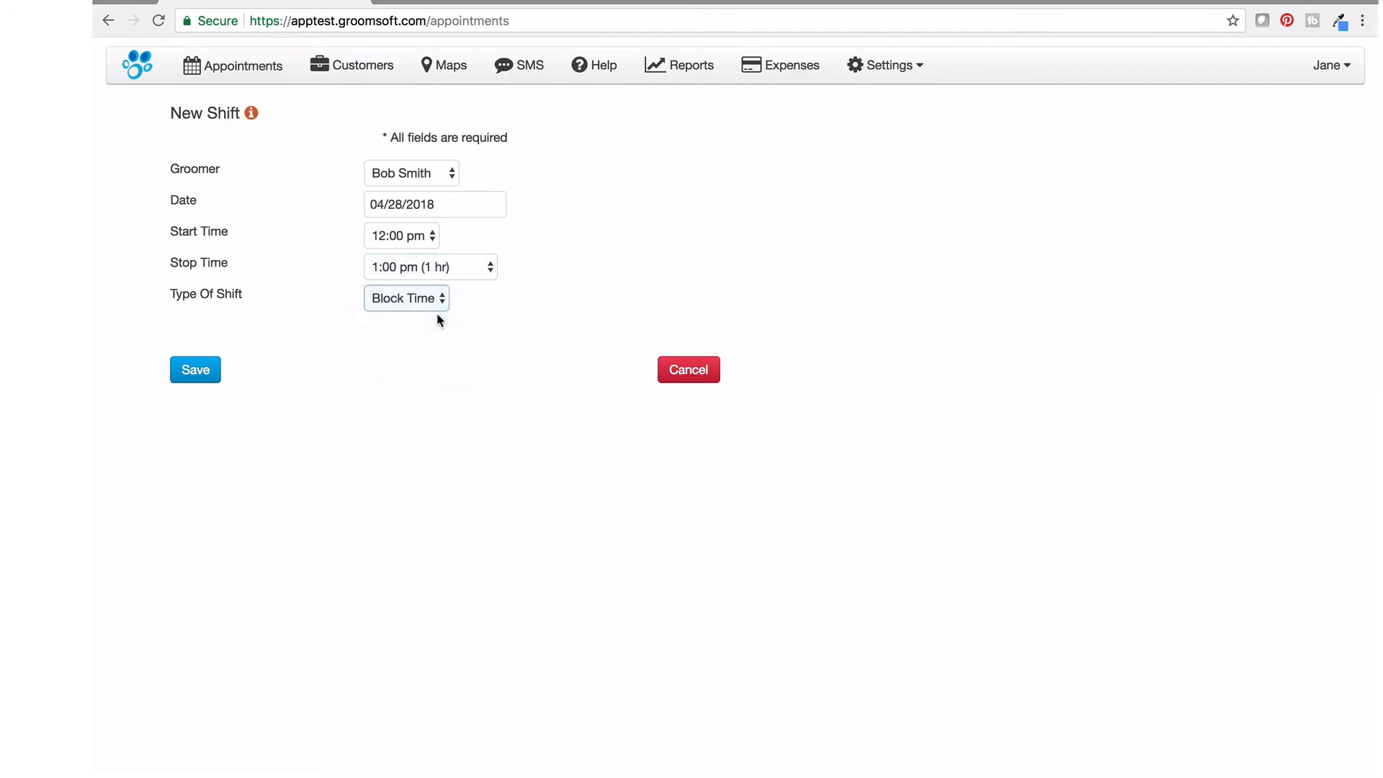
{"action": "left_click", "coordinate": [204, 379]}
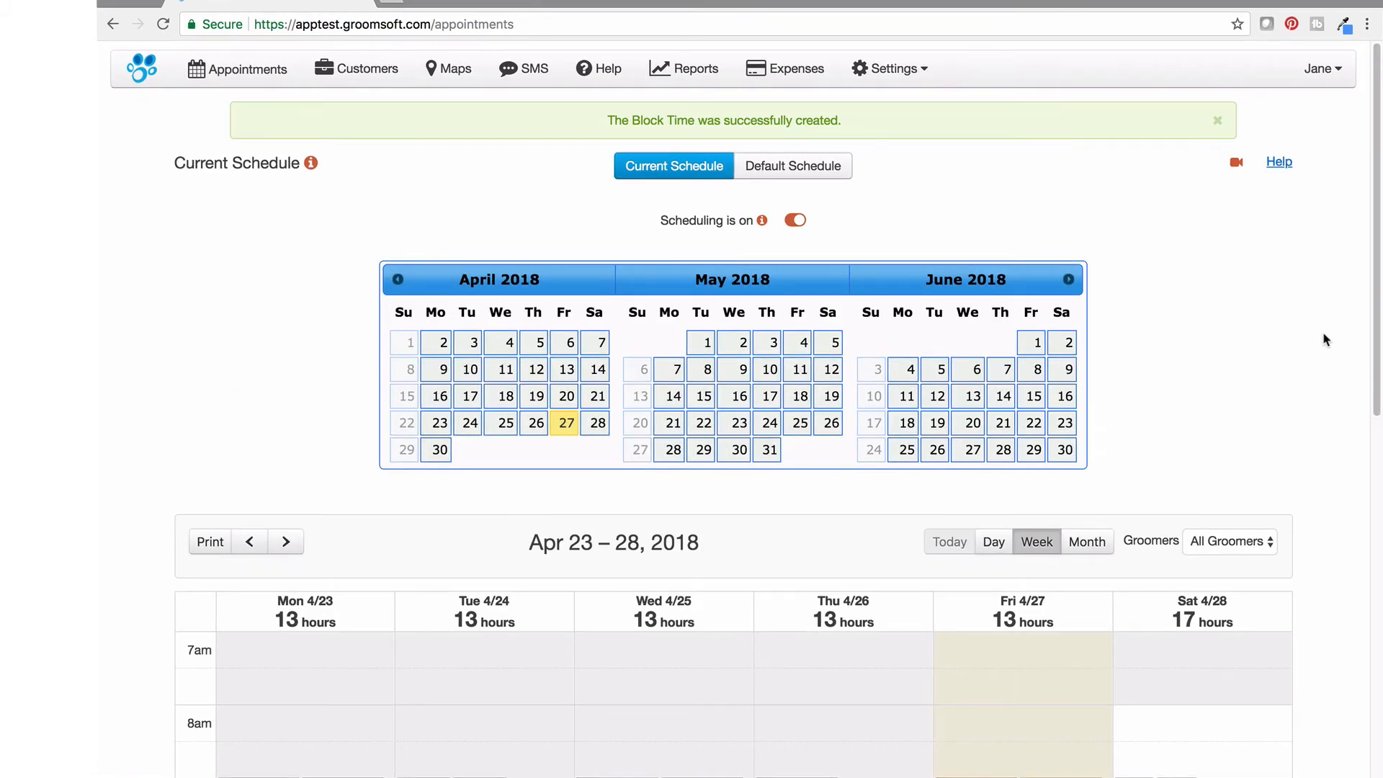
Check the Saturday 4/28 column of the current schedule for the blocked time.
{"action": "scroll", "coordinate": [1323, 332], "scroll_direction": "down", "scroll_amount": 5}
{"action": "scroll", "coordinate": [1326, 339], "scroll_direction": "down", "scroll_amount": 3}
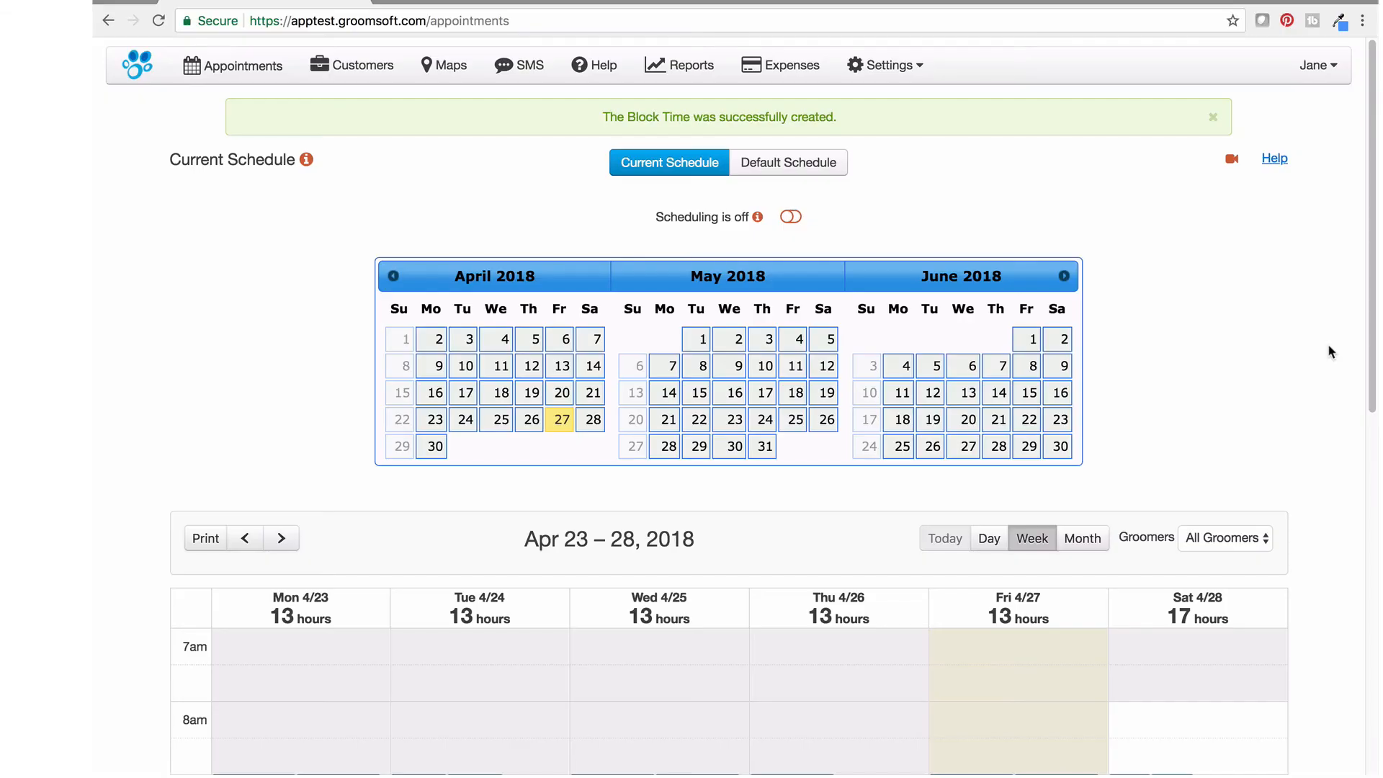
{"action": "scroll", "coordinate": [1331, 352], "scroll_direction": "down", "scroll_amount": 5}
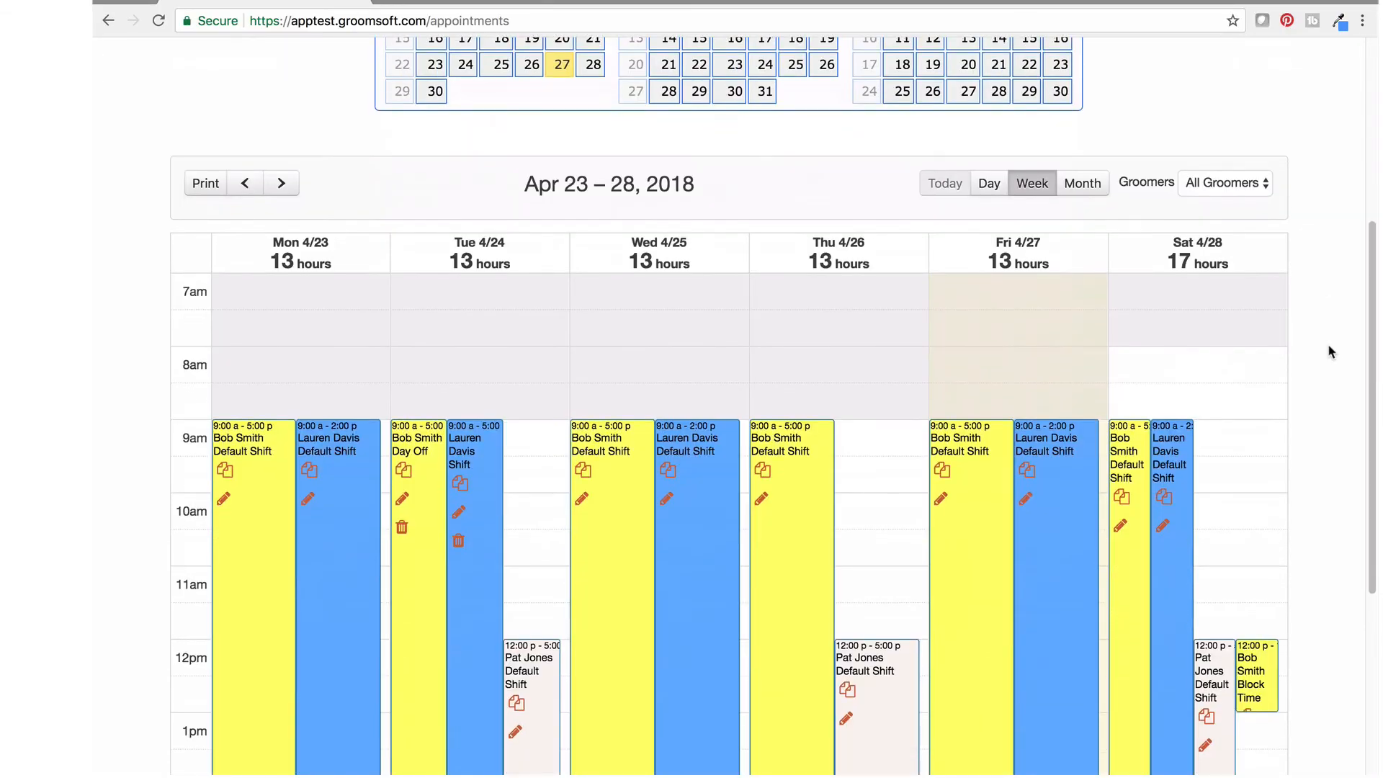